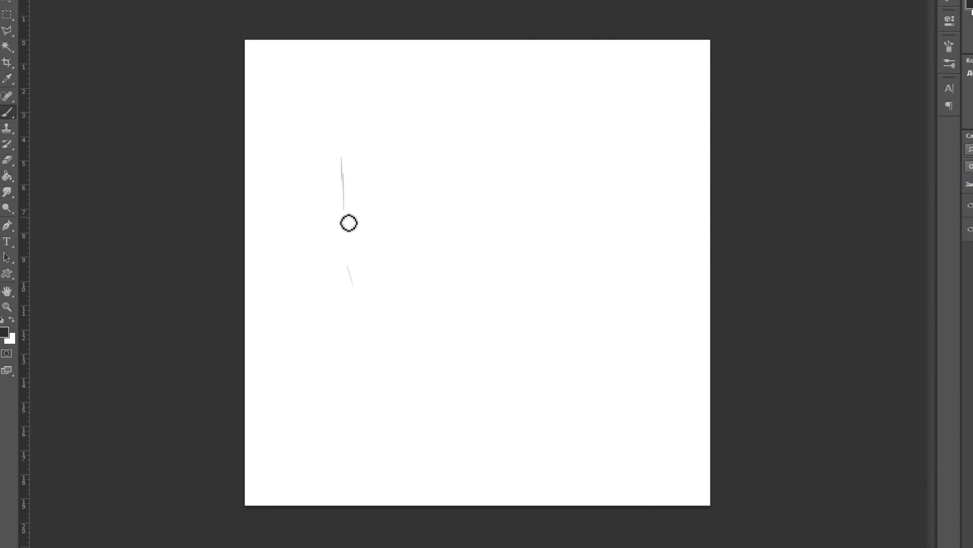
- Sketch the oval outline of the face and hair lines around it in grey
left_click_drag(349, 223, 474, 370)
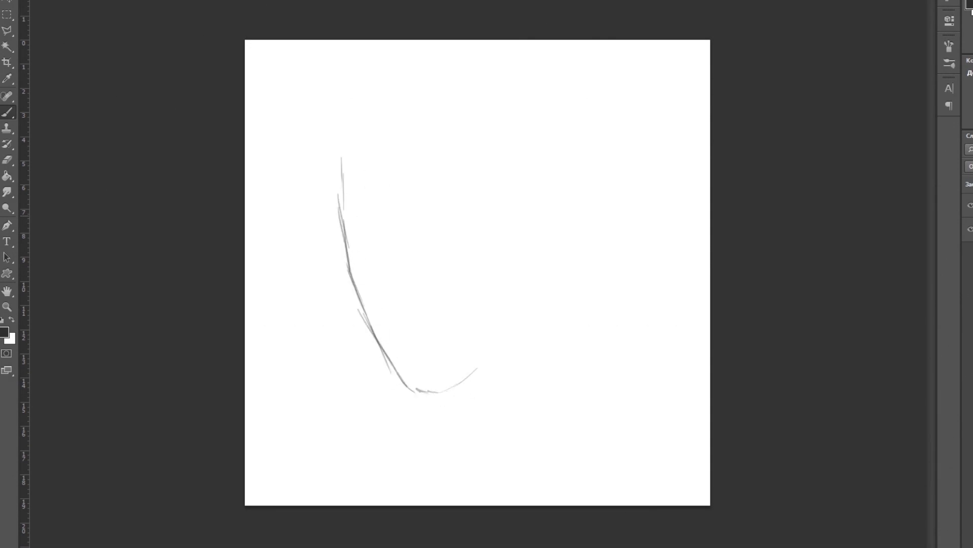
left_click_drag(463, 407, 598, 191)
left_click_drag(324, 289, 476, 99)
left_click_drag(355, 254, 467, 406)
- Sketch the brow line, both eyes and the lower eyelids
left_click_drag(370, 203, 583, 202)
mouse_move(501, 220)
left_mouse_down()
mouse_move(531, 217)
mouse_move(572, 232)
left_mouse_up()
left_click_drag(392, 239, 447, 239)
left_click_drag(520, 253, 545, 256)
- Sketch the nose and lips, then add extra hair strands
left_click_drag(398, 251, 436, 261)
mouse_move(462, 297)
left_mouse_down()
mouse_move(485, 312)
mouse_move(500, 301)
left_mouse_up()
left_click_drag(469, 216, 472, 261)
left_click_drag(443, 335, 502, 332)
left_click_drag(451, 364, 512, 363)
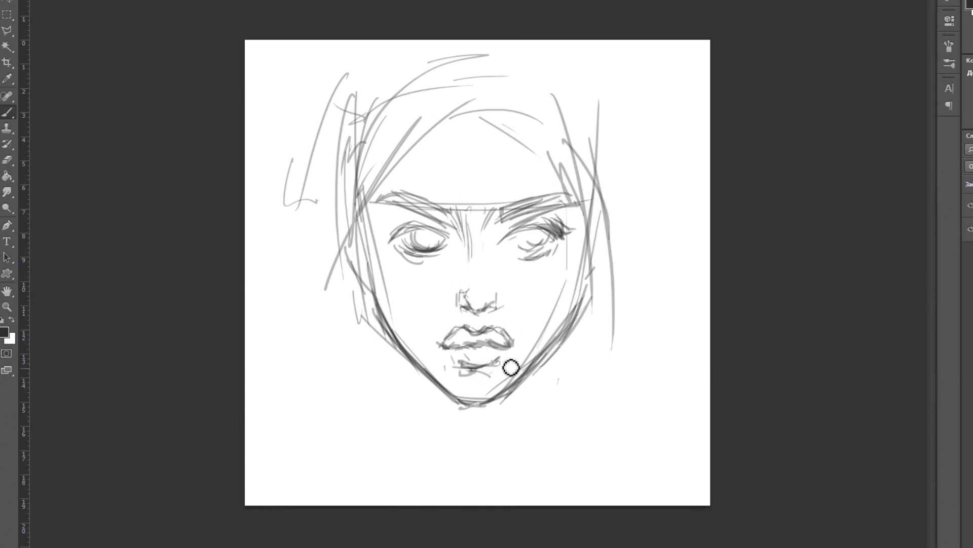
left_click_drag(365, 152, 547, 101)
left_click_drag(583, 91, 599, 304)
- Add the jaw and neck line and paint a dark grey background around the head
left_click_drag(355, 243, 416, 436)
right_click(623, 303)
left_click(4, 332)
left_click_drag(284, 152, 314, 457)
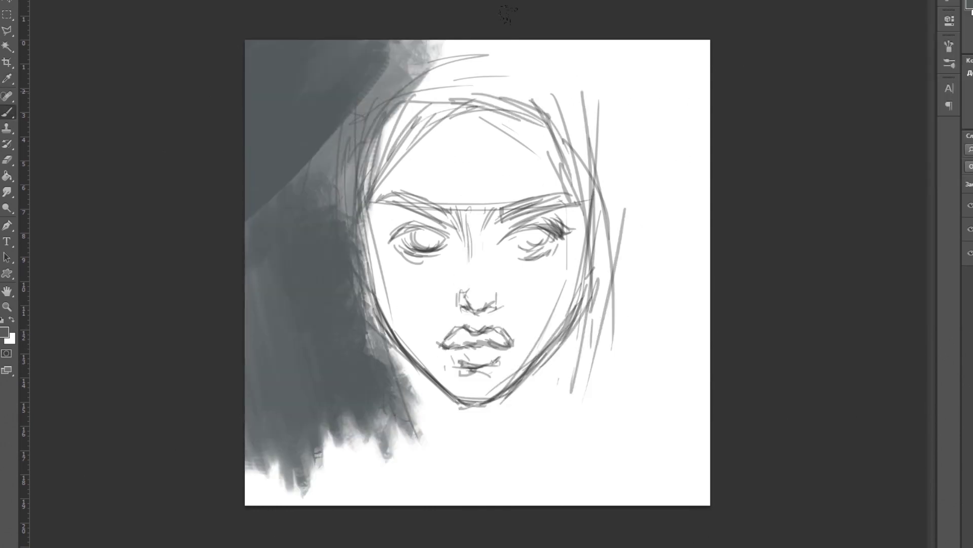
left_click_drag(355, 76, 659, 457)
- Fill the face with peach skin tone using a large soft brush
right_click(547, 264)
left_click_drag(431, 229, 481, 355)
left_click(4, 331)
key("Return")
mouse_move(492, 254)
left_mouse_down()
mouse_move(552, 295)
mouse_move(507, 296)
mouse_move(491, 130)
mouse_move(548, 142)
left_mouse_up()
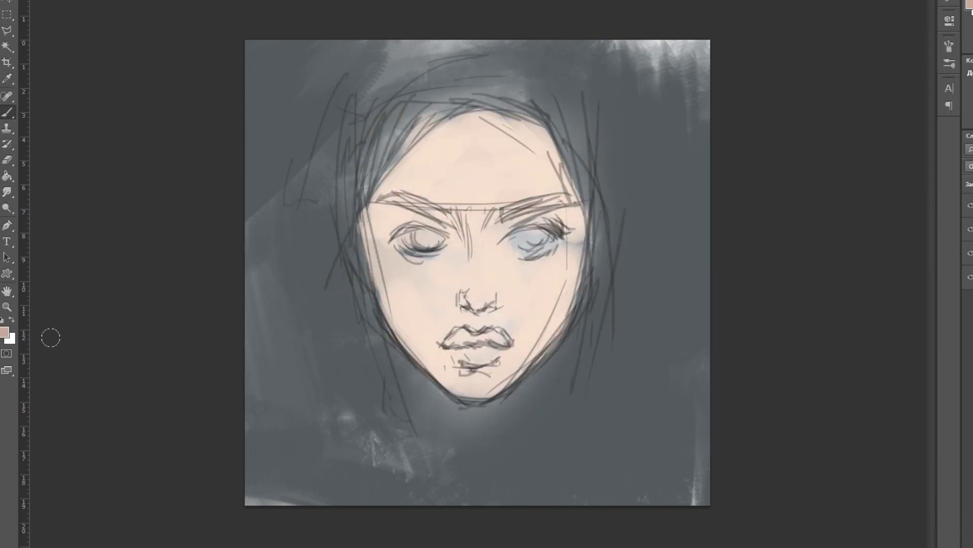
- Paint light bluish highlights on the nose, cheeks and chin
left_click(5, 332)
key("Return")
left_click_drag(490, 264, 507, 305)
left_click_drag(395, 264, 446, 294)
right_click(456, 253)
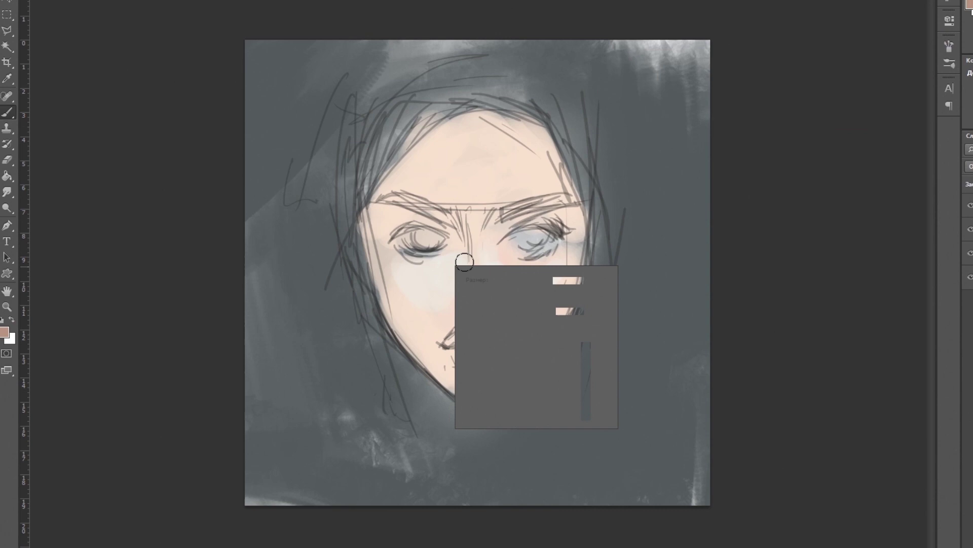
left_click_drag(456, 218, 487, 314)
left_click_drag(502, 355, 414, 347)
- Paint rosy blush on the forehead and both cheeks
left_click(4, 331)
key("Return")
left_click_drag(446, 142, 509, 152)
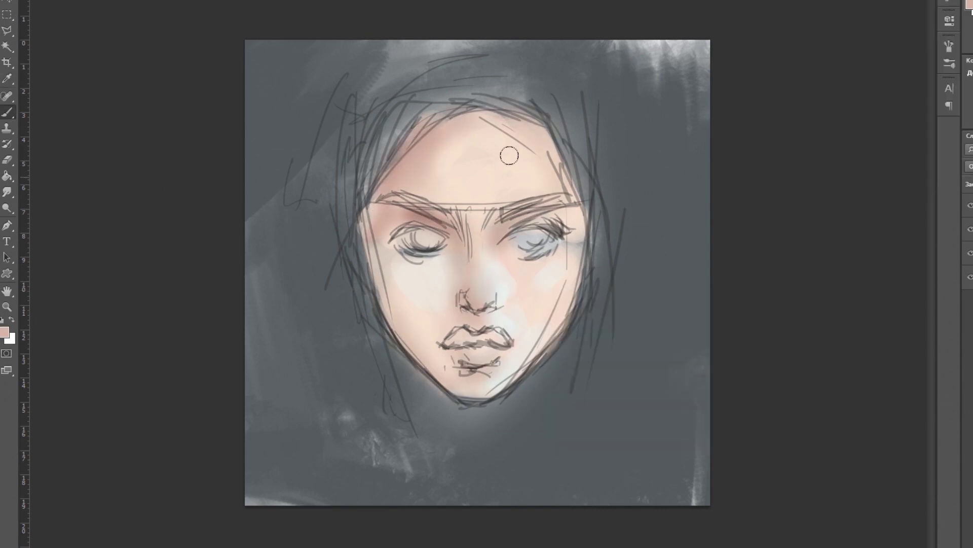
left_click_drag(375, 228, 436, 243)
left_click_drag(527, 213, 583, 239)
- Shade across the face to soften sketch lines and add light peach on the left cheek
right_click(479, 303)
left_click_drag(372, 268, 378, 298)
mouse_move(502, 284)
left_mouse_down()
mouse_move(517, 311)
mouse_move(496, 260)
left_mouse_up()
right_click(517, 311)
left_click(503, 228, "alt")
left_click_drag(409, 274, 430, 326)
- Shade both eye sockets brown, darkening under the right eye and lightening over the left
left_click(456, 199, "alt")
mouse_move(462, 241)
left_mouse_down()
mouse_move(527, 239)
mouse_move(415, 231)
left_mouse_up()
left_click_drag(514, 258, 548, 263)
left_click(421, 265, "alt")
right_click(509, 238)
left_click_drag(391, 223, 431, 238)
right_click(508, 304)
left_click(406, 262, "alt")
- Paint a pinkish nose tip, reddish lips and a dark shadow under the lips
right_click(505, 297)
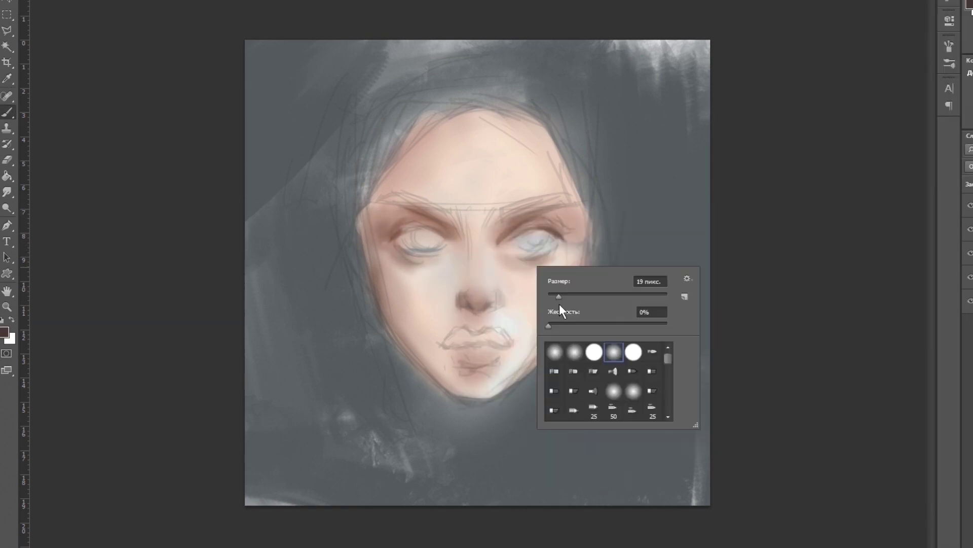
left_click_drag(474, 304, 489, 298)
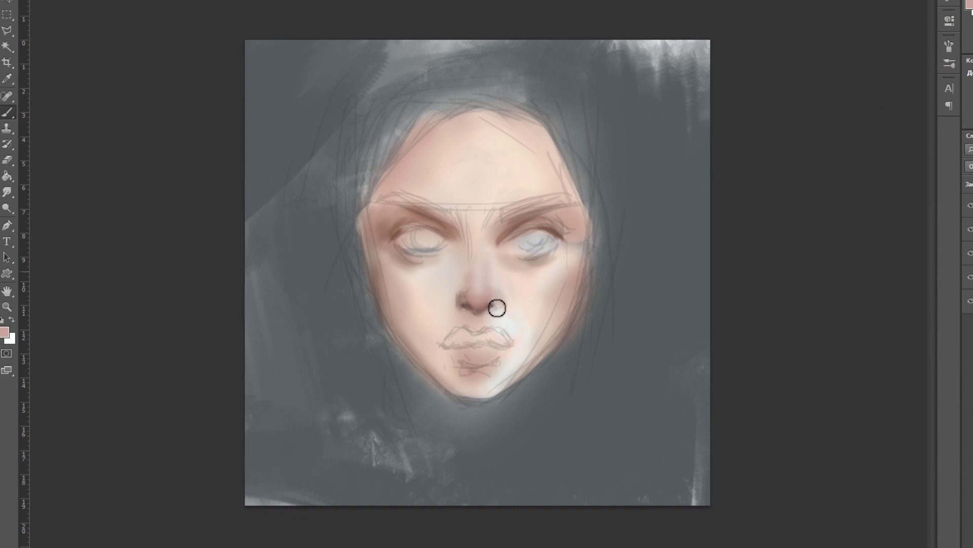
left_click_drag(492, 339, 478, 340)
left_click_drag(489, 377, 471, 380)
- Sample skin colours near the eyes and add red touches at the eye corners
right_click(558, 279)
key("Return")
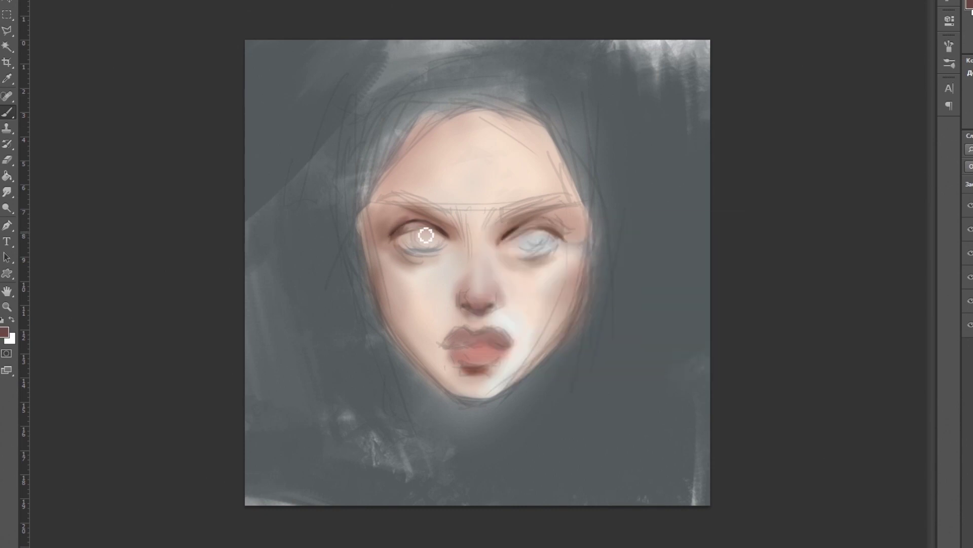
left_click(449, 273, "alt")
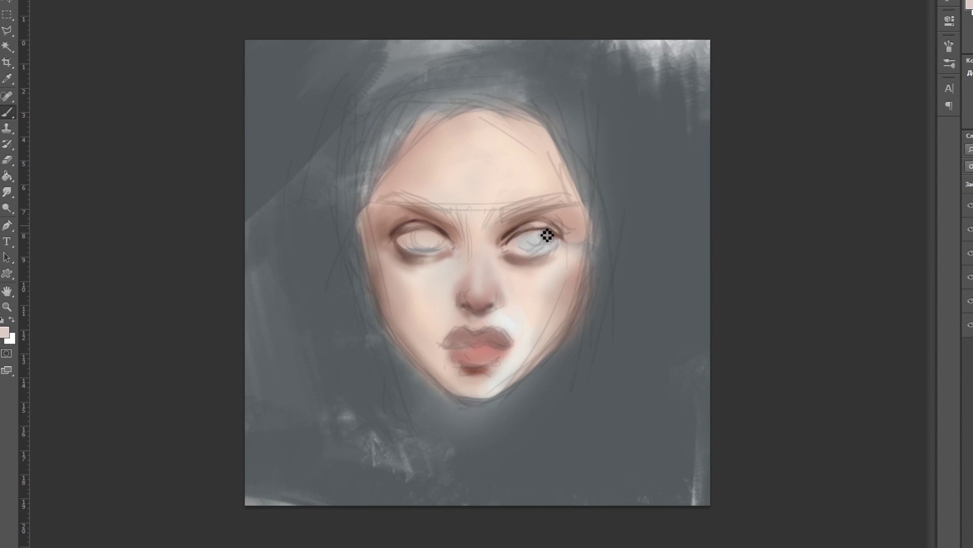
left_click(552, 270, "alt")
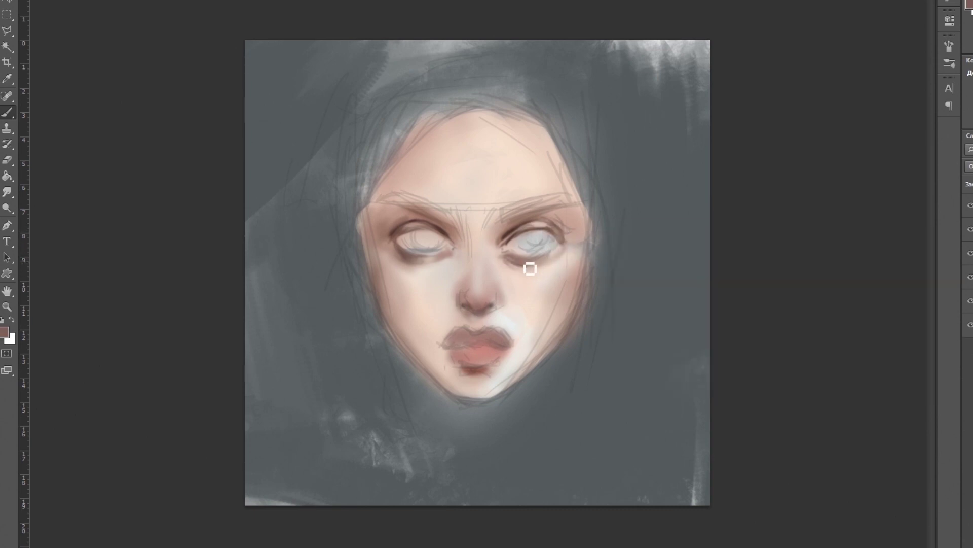
left_click_drag(446, 248, 552, 251)
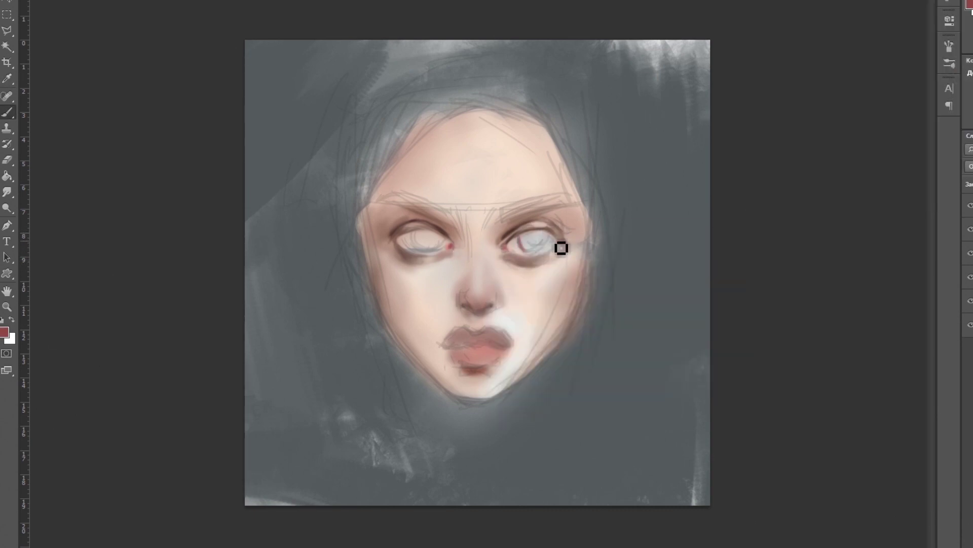
- Paint teal irises with black pupils and detail in both eyes
left_click_drag(420, 241, 537, 243)
right_click(558, 238)
left_click_drag(421, 242, 543, 244)
left_click(436, 241)
right_click(557, 244)
left_click(532, 244)
- Dab light highlights into both eyes and on the nose with a 20 px brush
left_click(589, 233, "alt")
right_click(545, 238)
right_click(573, 242)
left_click(413, 250)
right_click(469, 239)
left_click(408, 235)
left_click(535, 236)
right_click(562, 260)
left_click(487, 252)
- Dab pale light-blue highlights under the left eye
right_click(586, 253)
left_click(528, 267, "alt")
right_click(510, 262)
left_click(446, 265)
right_click(545, 263)
left_click(506, 260)
- Paint both dark brown eyebrows and soften the skin between the brows
left_click_drag(454, 237, 487, 213)
mouse_move(477, 256)
left_mouse_down()
mouse_move(505, 229)
mouse_move(573, 195)
left_mouse_up()
left_click_drag(456, 215, 375, 193)
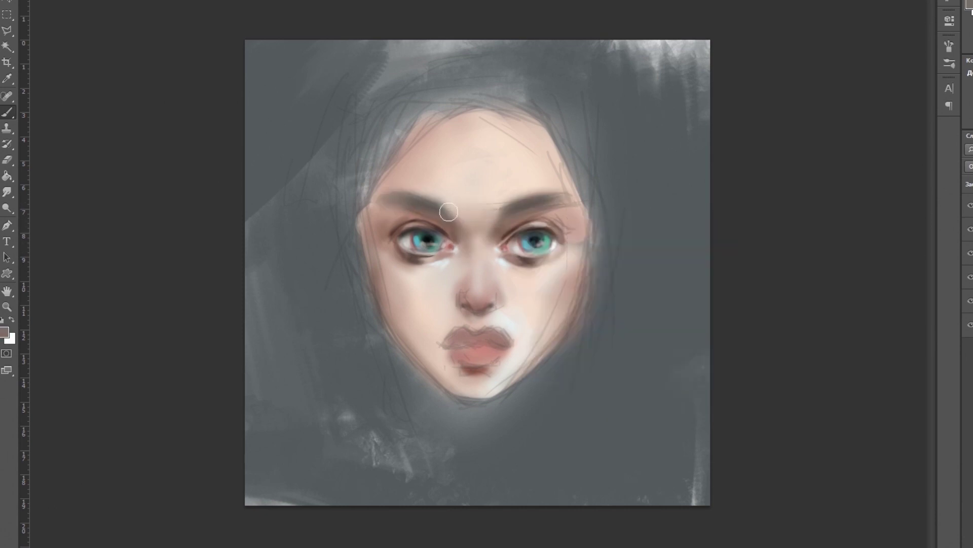
left_click(509, 178, "alt")
right_click(606, 276)
- Sample the pinkish skin tone near the nose and white for highlights
right_click(498, 280)
left_click(467, 299, "alt")
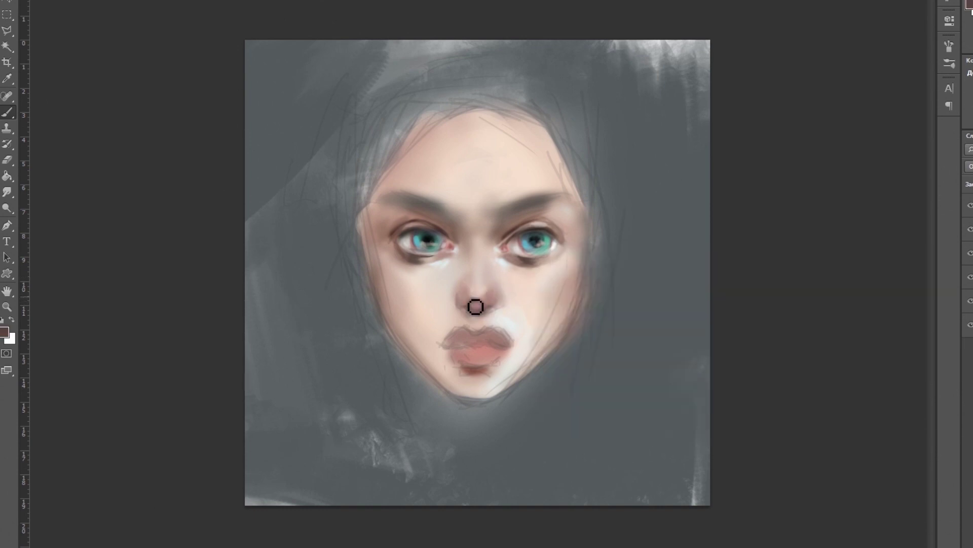
left_click(486, 262, "alt")
right_click(532, 251)
key("Escape")
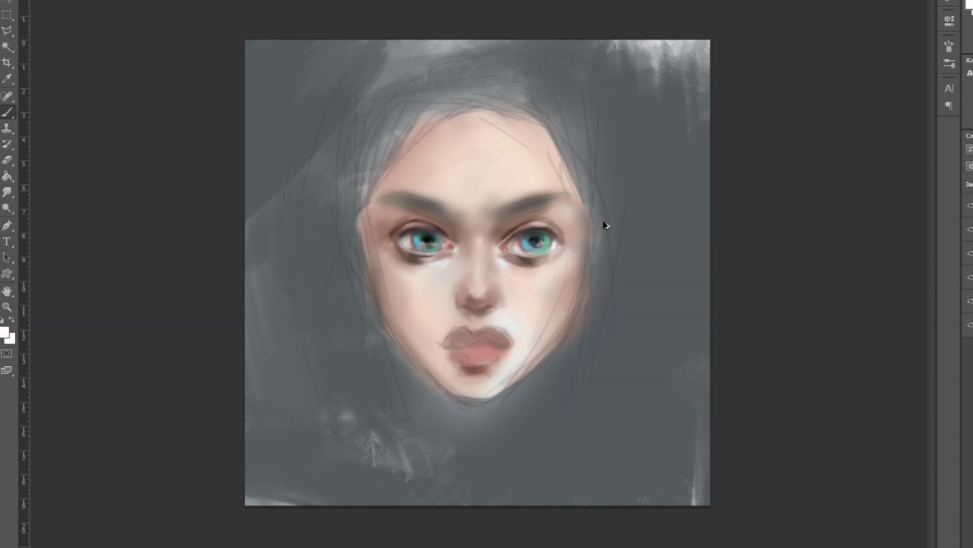
- Refine the nose with muted pink and white sampled beside the nose and mouth
right_click(510, 303)
key("Escape")
left_click(490, 316, "alt")
left_click(507, 319, "alt")
right_click(528, 300)
key("Escape")
left_click(509, 326, "alt")
- Sample dark teal from the eye and pink from the lips to darken nostrils and upper lip
right_click(510, 334)
key("Escape")
left_click(529, 258, "alt")
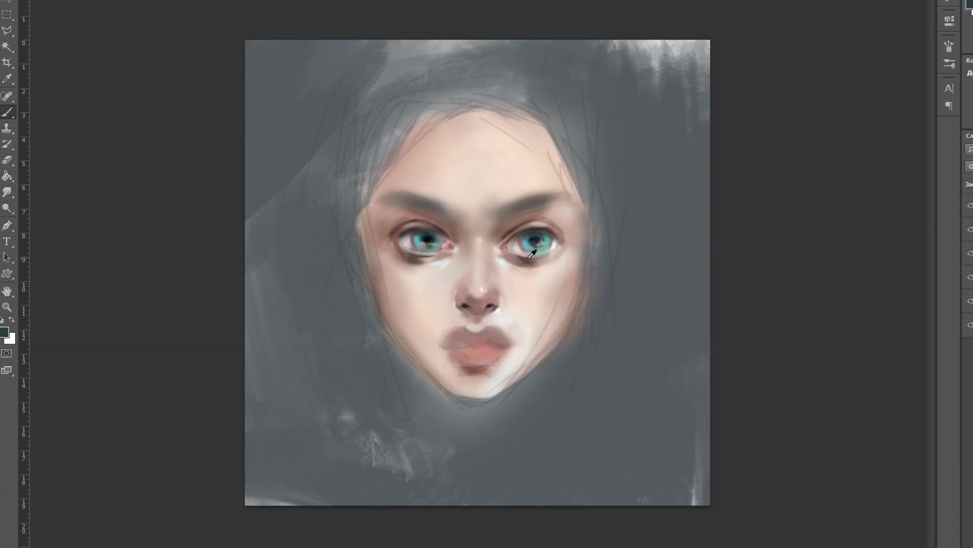
left_click(452, 350, "alt")
right_click(498, 339)
key("Escape")
right_click(521, 338)
key("Escape")
- Soften the lower lip with saturated and lighter pinks, then pick light pink skin
left_click(472, 359, "alt")
right_click(485, 364)
key("Escape")
left_click(491, 359, "alt")
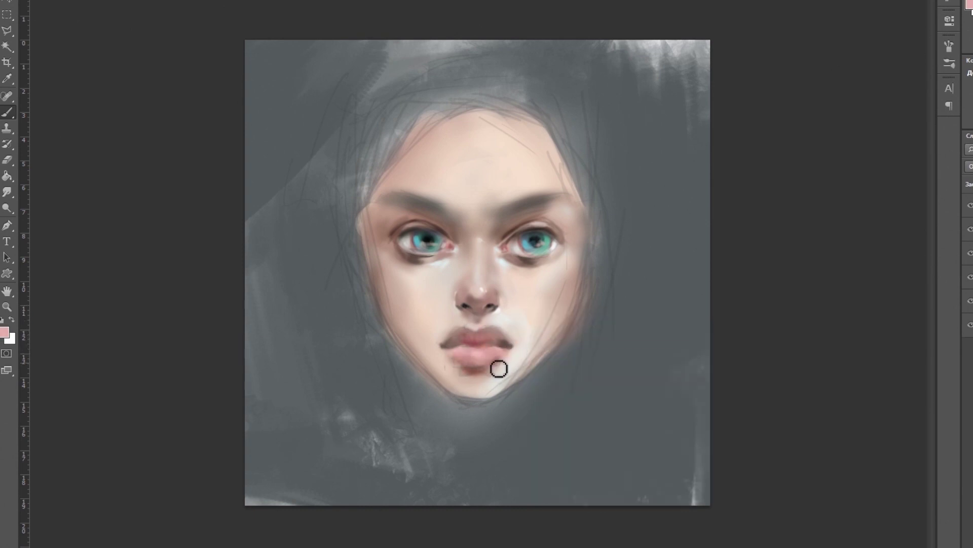
left_click(496, 354, "alt")
- Narrow the jaw and cheeks with background-grey strokes and shade the chin
mouse_move(502, 374)
left_mouse_down()
mouse_move(491, 380)
mouse_move(507, 378)
left_mouse_up()
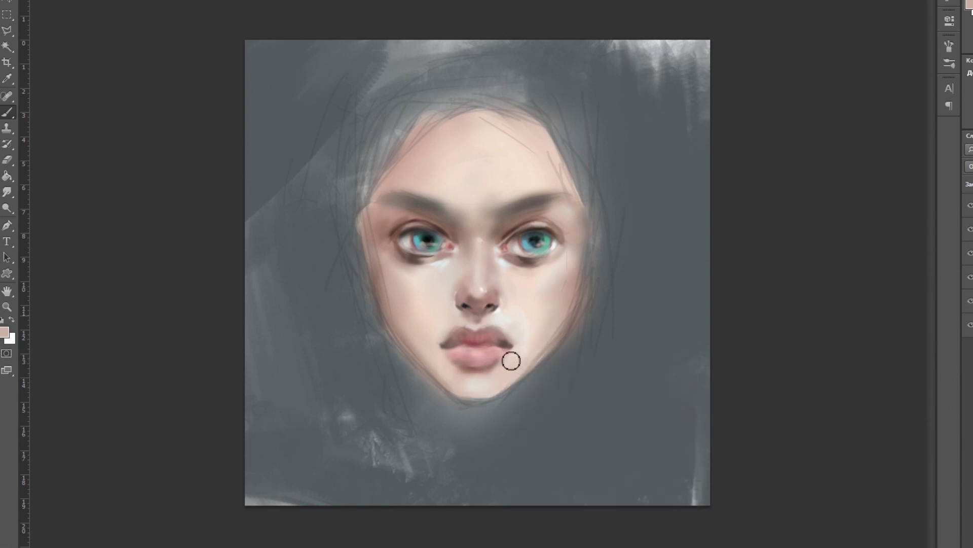
left_click(532, 375, "alt")
left_click_drag(557, 305, 533, 376)
left_click_drag(405, 324, 381, 276)
left_click_drag(416, 365, 371, 212)
left_click_drag(583, 276, 554, 357)
mouse_move(502, 401)
left_mouse_down()
mouse_move(439, 388)
mouse_move(400, 350)
left_mouse_up()
- Paint black hair along the left jaw, left side and top of the head
key("d")
right_click(482, 327)
key("Escape")
left_click_drag(365, 183, 376, 330)
left_click_drag(329, 97, 320, 204)
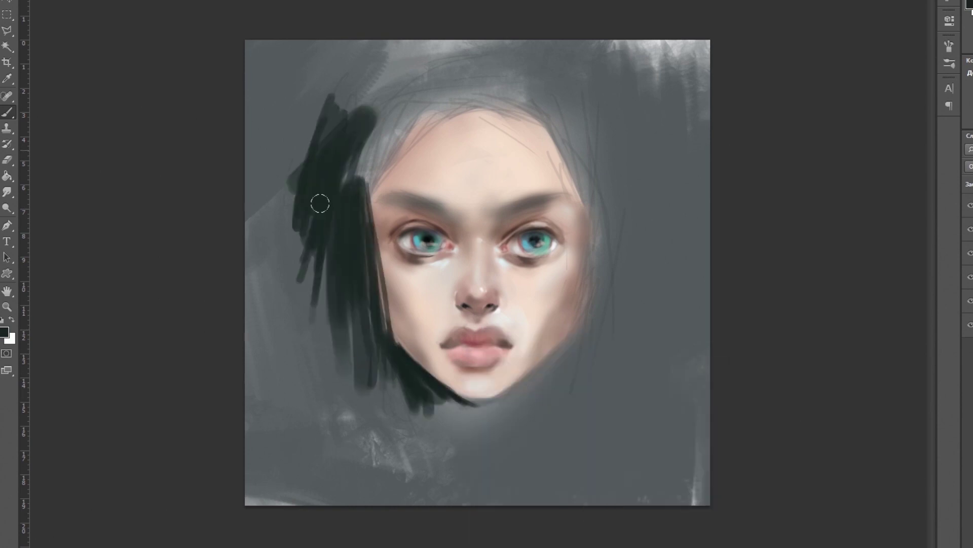
left_click_drag(573, 91, 563, 263)
key("ctrl+z")
left_click_drag(517, 93, 575, 104)
mouse_move(436, 68)
left_mouse_down()
mouse_move(362, 148)
mouse_move(473, 122)
mouse_move(355, 76)
left_mouse_up()
- With a larger brush, paint dark hair across the top and down the right side
right_click(543, 146)
left_click(315, 61, "alt")
left_click_drag(532, 51, 634, 233)
right_click(671, 155)
key("Escape")
mouse_move(457, 101)
left_mouse_down()
mouse_move(541, 110)
mouse_move(588, 213)
left_mouse_up()
- Add dark blue strands to the right-side hair and paint an ear
left_click(821, 133)
key("Return")
left_click_drag(573, 86, 609, 269)
left_click_drag(583, 178, 591, 330)
left_click_drag(629, 203, 648, 291)
- Paint a skin-toned neck below the chin and pick a grey for its shading
left_click(593, 284, "alt")
mouse_move(446, 386)
left_mouse_down()
mouse_move(486, 408)
mouse_move(486, 419)
mouse_move(554, 437)
mouse_move(413, 408)
mouse_move(419, 419)
mouse_move(536, 382)
mouse_move(552, 354)
mouse_move(546, 426)
mouse_move(567, 456)
left_mouse_up()
left_click(503, 341, "alt")
left_click(456, 401, "alt")
right_click(665, 276)
key("Return")
- Resample cheek pink and dark hair colour, resizing the brush for touch-ups
right_click(604, 258)
key("Return")
right_click(601, 270)
key("Return")
left_click(564, 322, "alt")
right_click(445, 370)
key("Return")
left_click(536, 157, "alt")
right_click(465, 219)
key("Return")
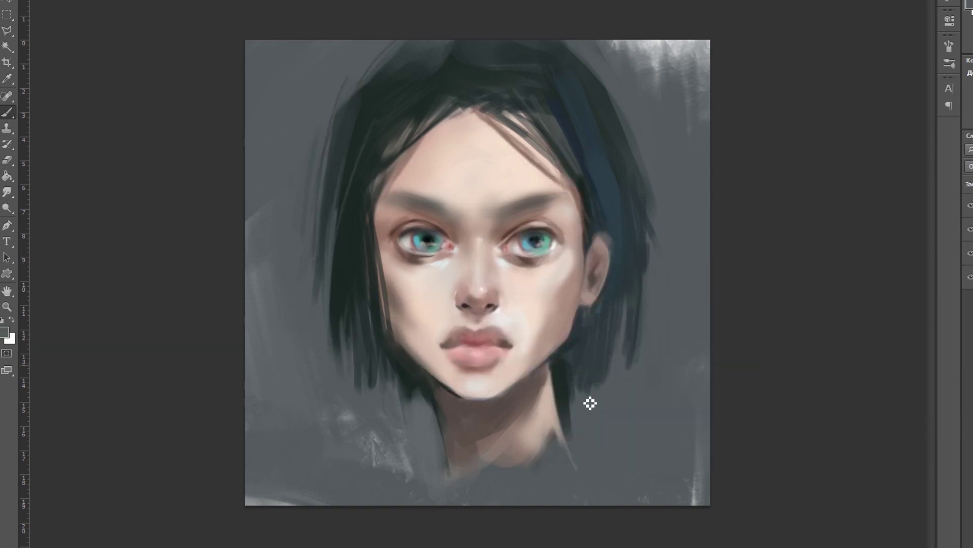
- Sample dark blue from the hair and resize the brush for the brows
left_click(557, 188, "alt")
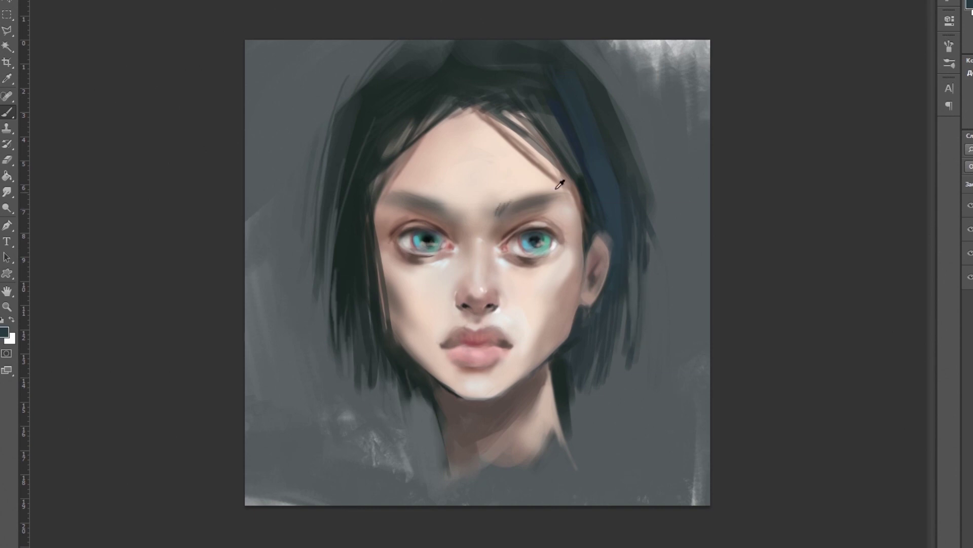
right_click(558, 199)
key("Return")
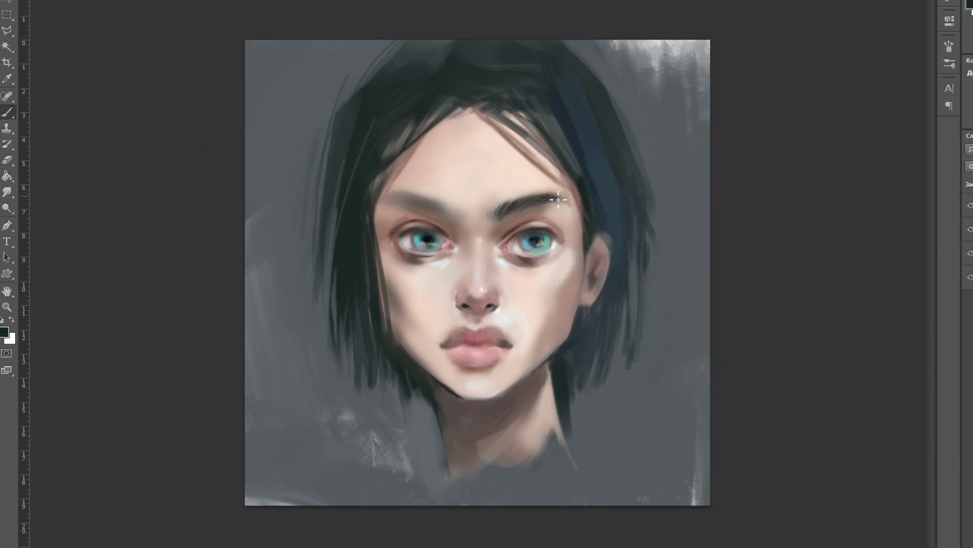
right_click(574, 207)
key("Return")
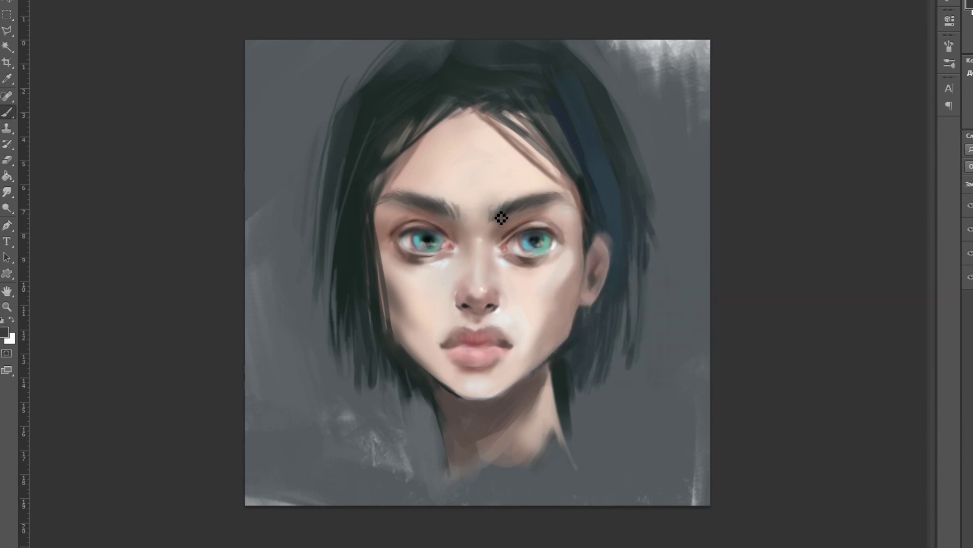
- Darken the eyebrows with near-black, then sample light skin for the forehead highlight
left_click(407, 196, "alt")
right_click(540, 217)
key("Return")
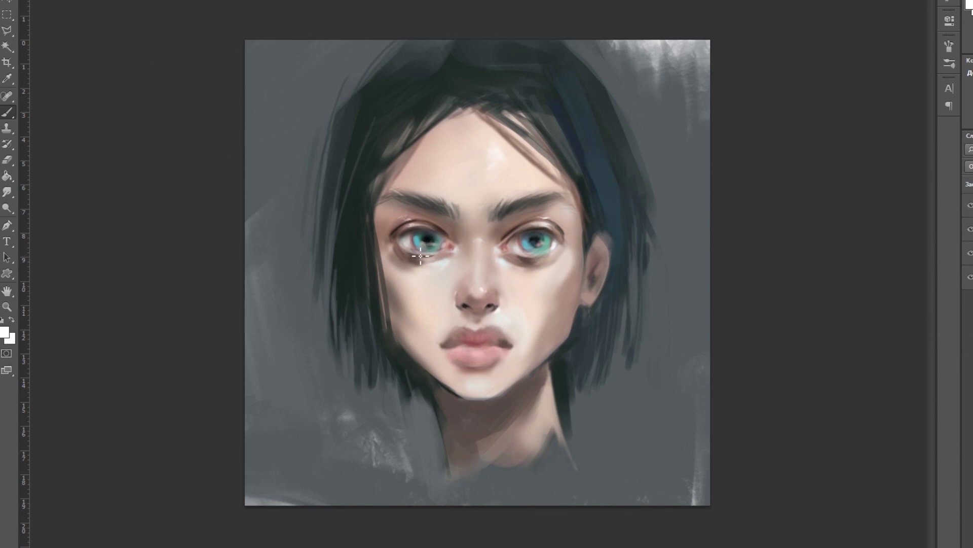
left_click(414, 271, "alt")
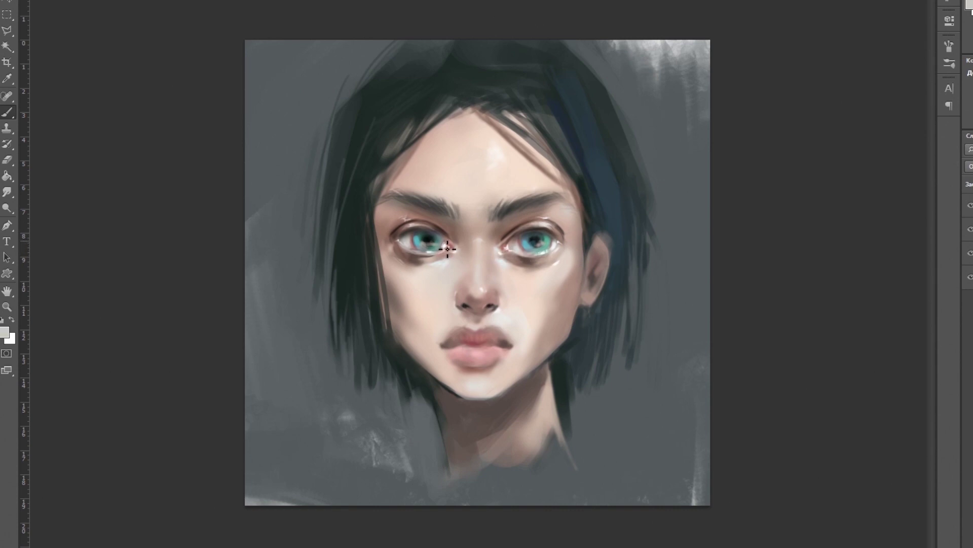
- Paint iris highlights using teal and light blue sampled from the eyes
left_click(536, 239, "alt")
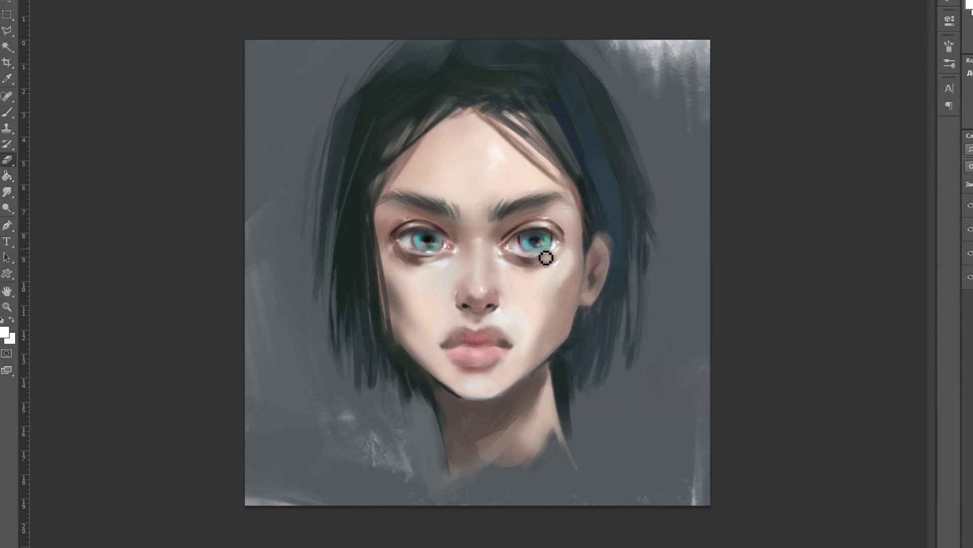
left_click(429, 249, "alt")
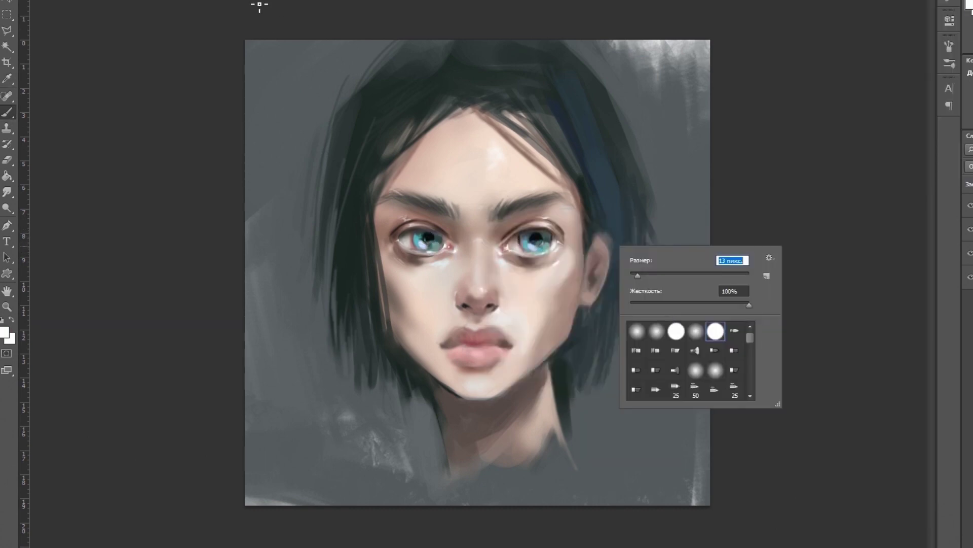
key("Return")
right_click(527, 237)
key("Return")
- Erase the stray white strokes on the right iris
key("e")
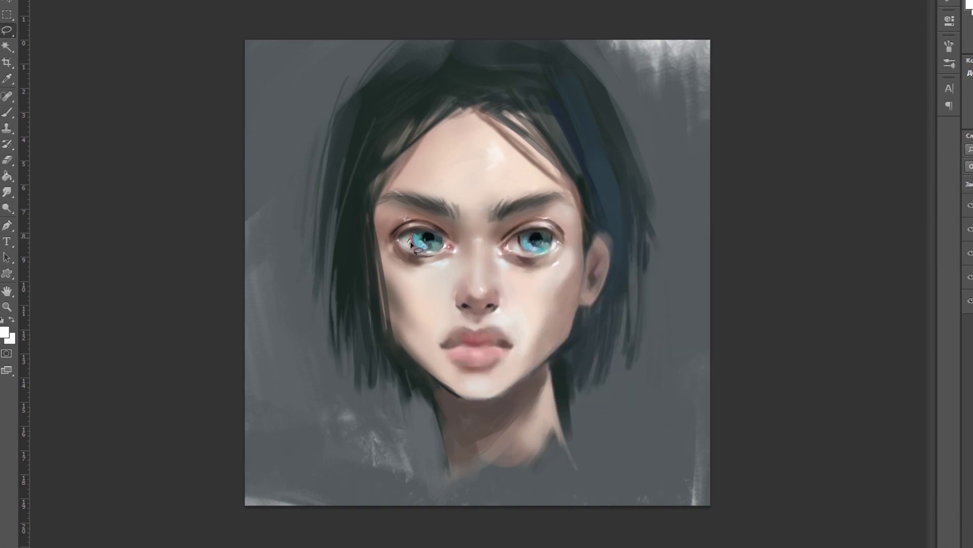
key("d")
right_click(539, 251)
key("Return")
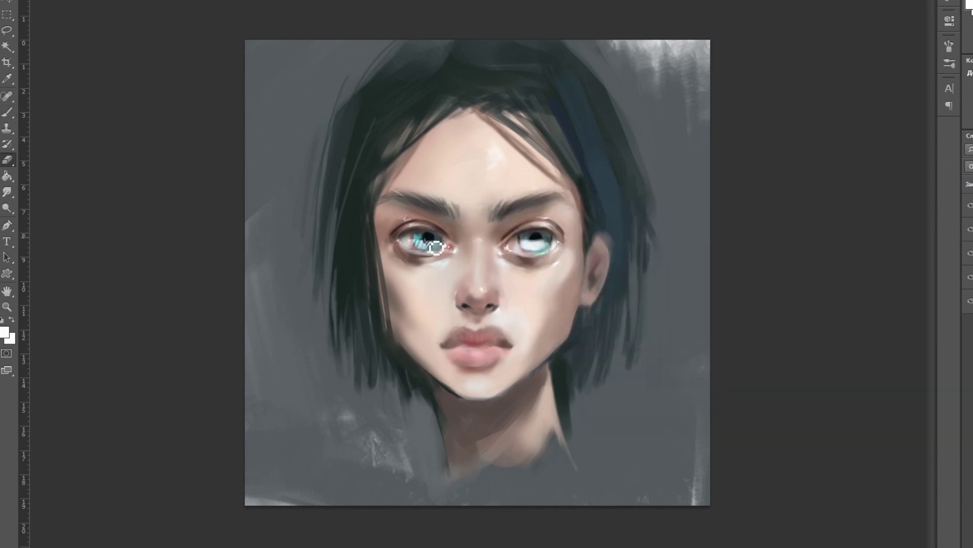
left_click(540, 247)
key("b")
right_click(539, 247)
key("Return")
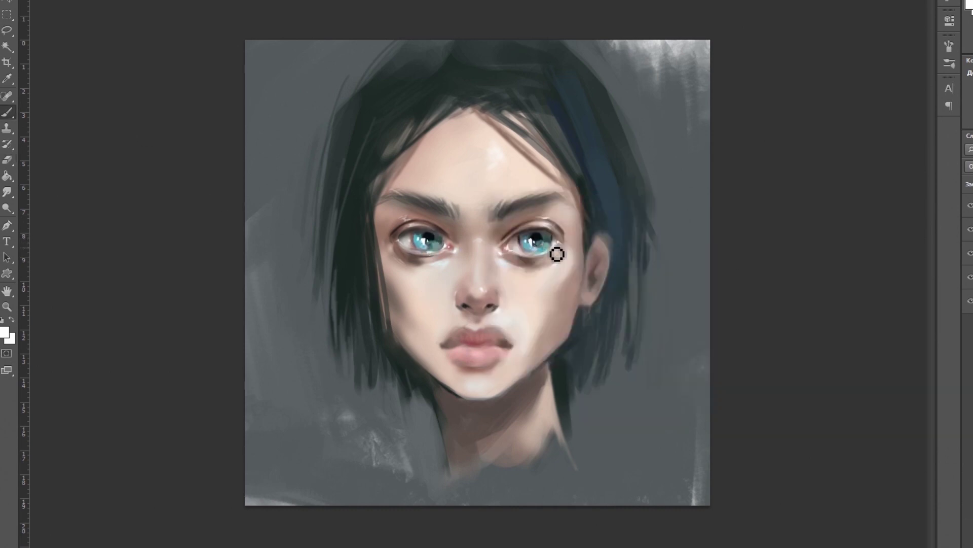
- Paint dark pupils in black with a resized brush
key("d")
right_click(468, 230)
key("Return")
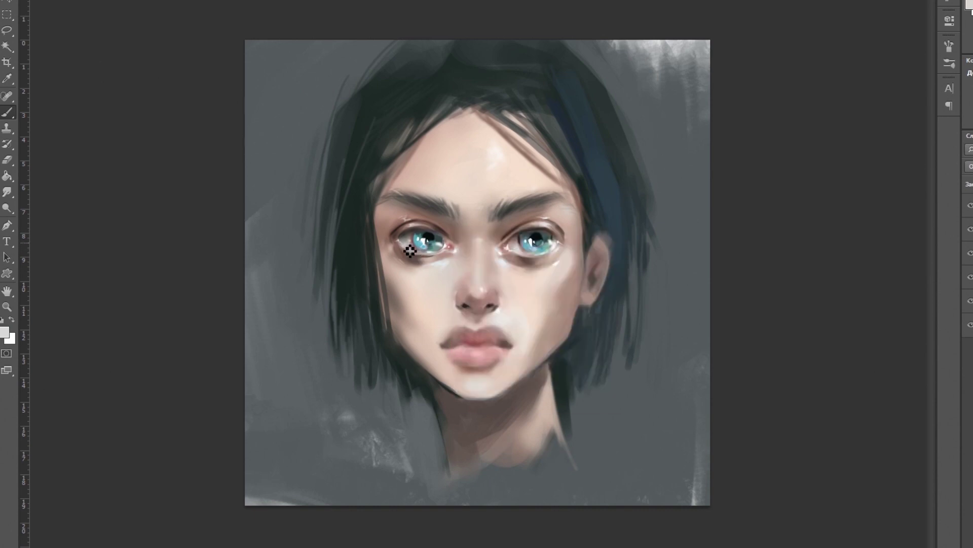
right_click(464, 250)
key("Return")
- Paint the eyelid and lashes at the right eye's outer corner using light grey
left_click(521, 253, "alt")
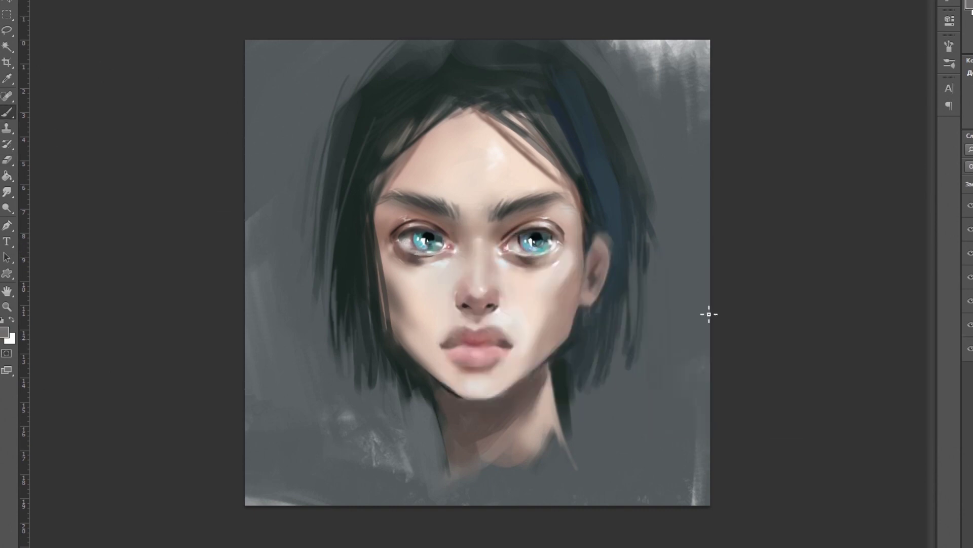
right_click(416, 220)
key("Return")
right_click(563, 241)
key("Return")
left_click(511, 251, "alt")
- Redden the eyelids with dark red from the lips and brownish pink
left_click(480, 345, "alt")
right_click(524, 241)
key("Return")
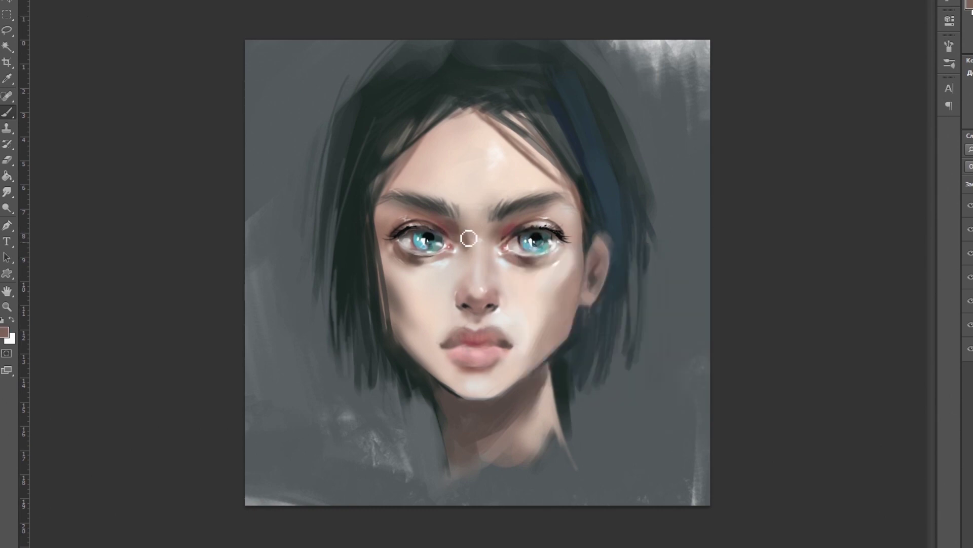
left_click(478, 257, "alt")
- Repaint the lips with dark maroon and a lighter pink
left_click(483, 329, "alt")
left_click(485, 350, "alt")
right_click(558, 320)
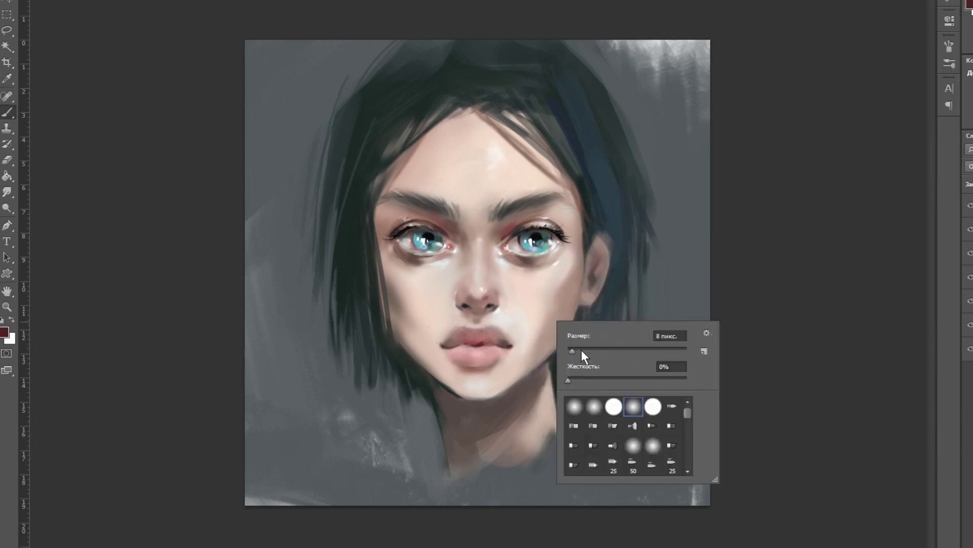
left_click(486, 354, "alt")
right_click(514, 338)
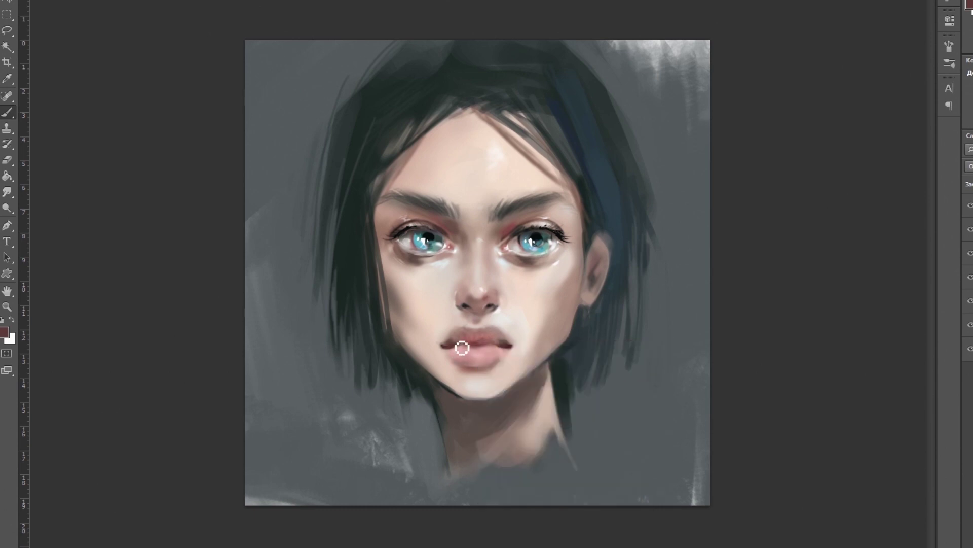
left_click(514, 266, "alt")
right_click(590, 264)
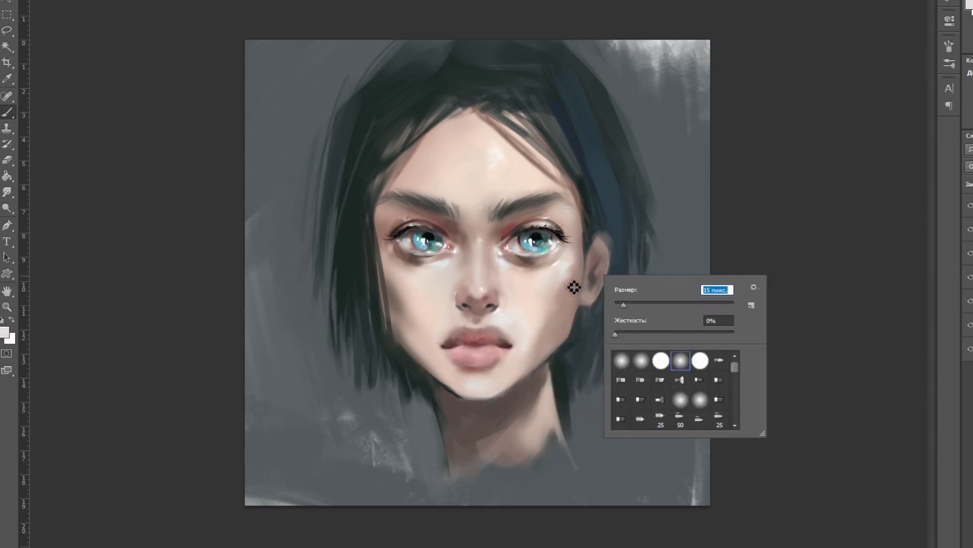
right_click(465, 242)
- Add a light pink gloss highlight to the lips
left_click(385, 262, "alt")
right_click(525, 231)
key("Escape")
right_click(543, 244)
key("Escape")
right_click(499, 274)
- Choose a pink in the Color Picker and paint further lip accents
left_click(480, 144)
key("Return")
key("b")
right_click(513, 339)
key("Escape")
right_click(535, 337)
key("Escape")
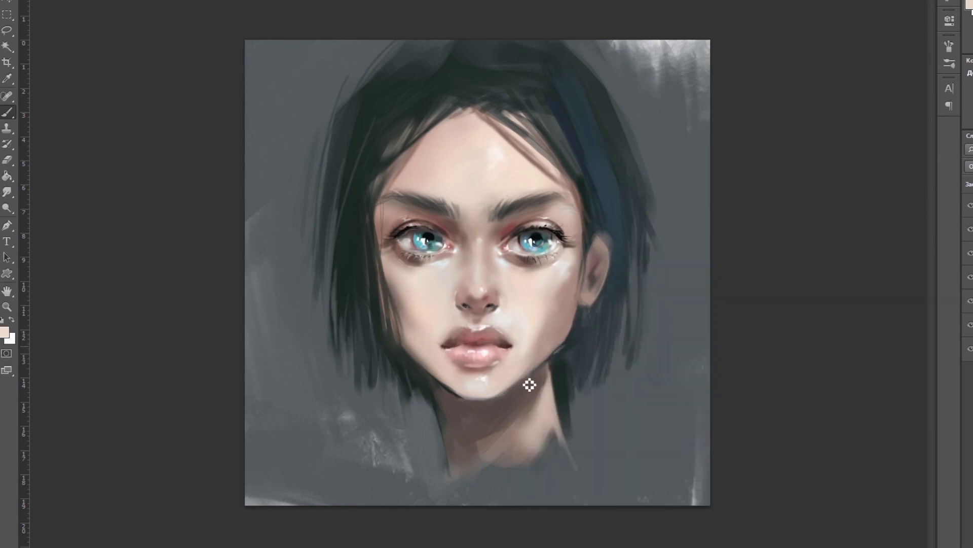
- Dot brownish-pink freckles over the nose and cheeks, softening them with cheek tone and eraser
left_click(474, 405, "alt")
right_click(535, 367)
right_click(579, 302)
key("Escape")
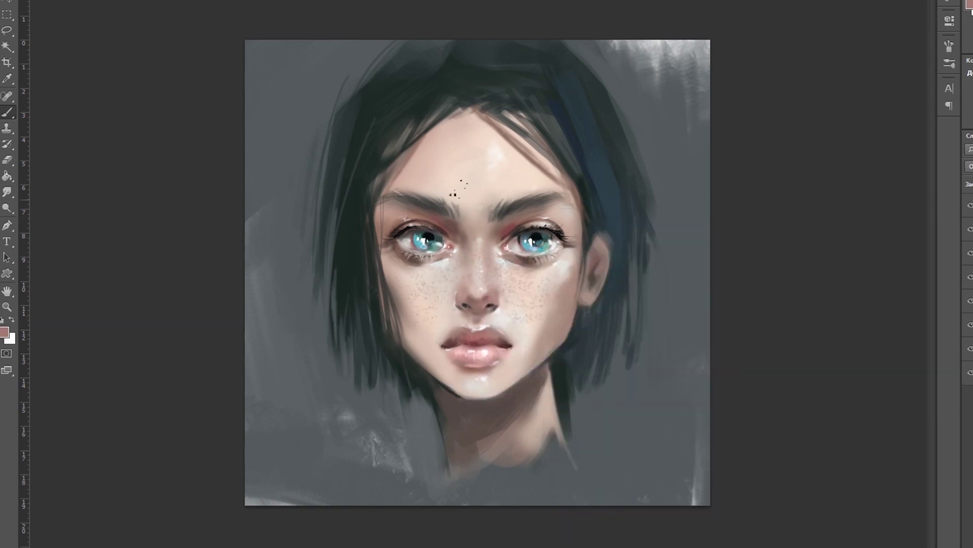
left_click(564, 281, "alt")
key("e")
right_click(485, 254)
key("Escape")
- Quick-mask both irises and add a Hue/Saturation adjustment turning them green
key("b")
key("d")
key("q")
left_click_drag(424, 240, 531, 244)
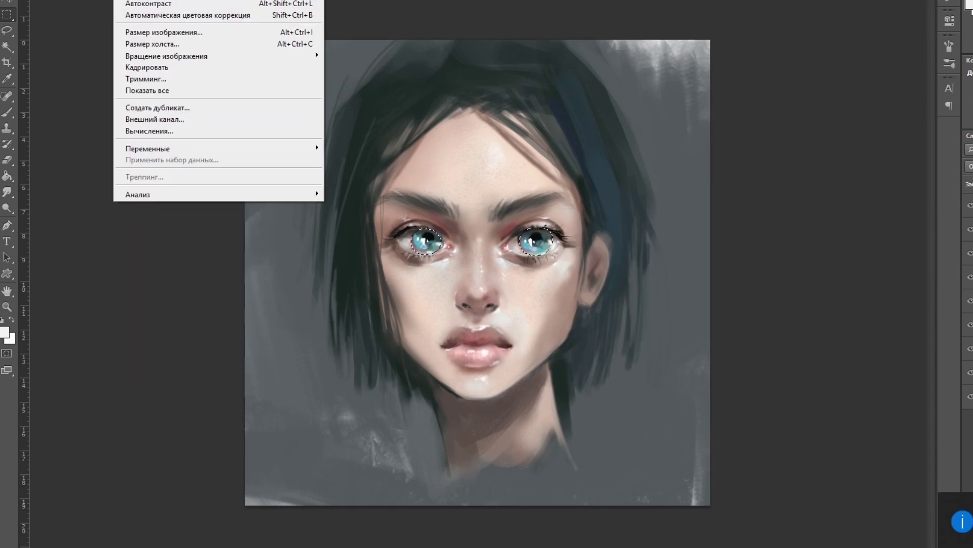
left_click(400, 96)
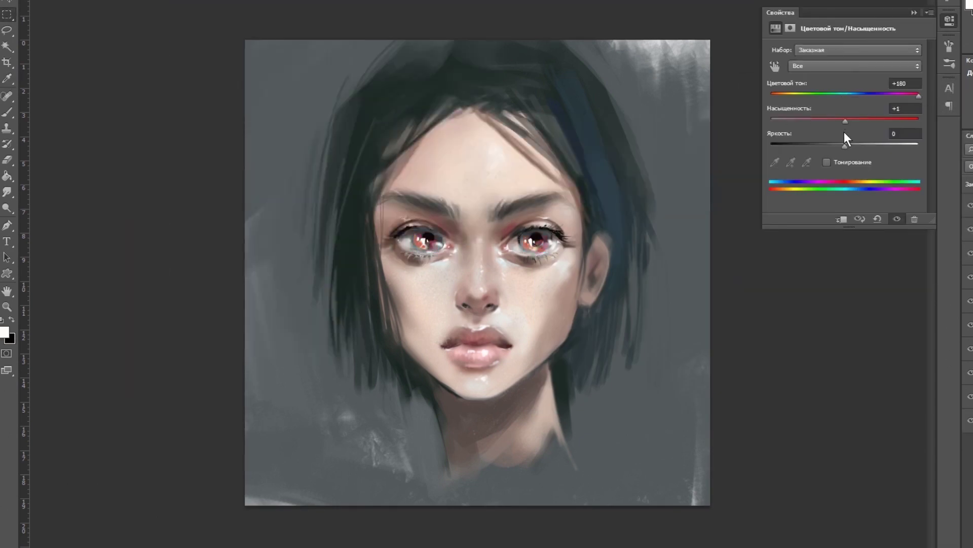
- Subtly reshape the jaw and neck with Liquify
key("l")
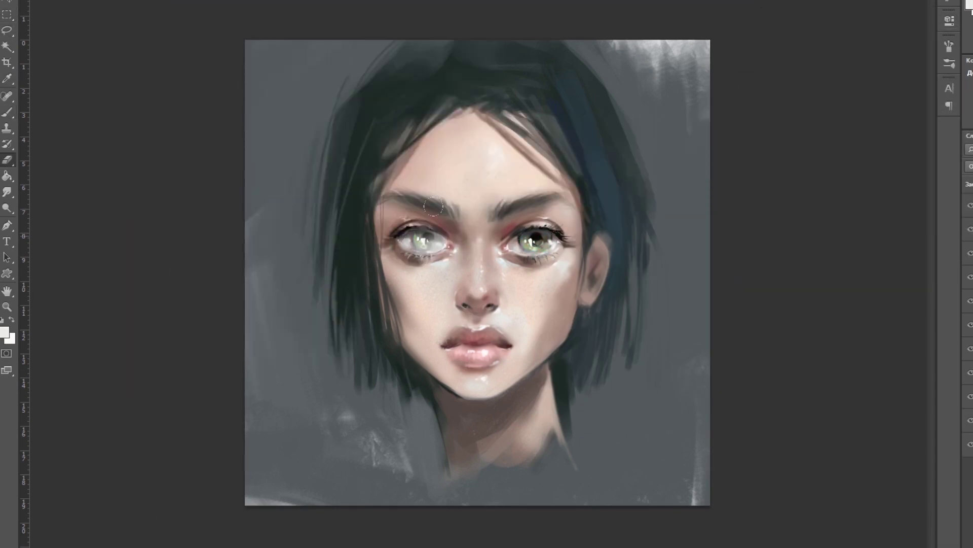
right_click(562, 256)
key("Escape")
key("ctrl+shift+x")
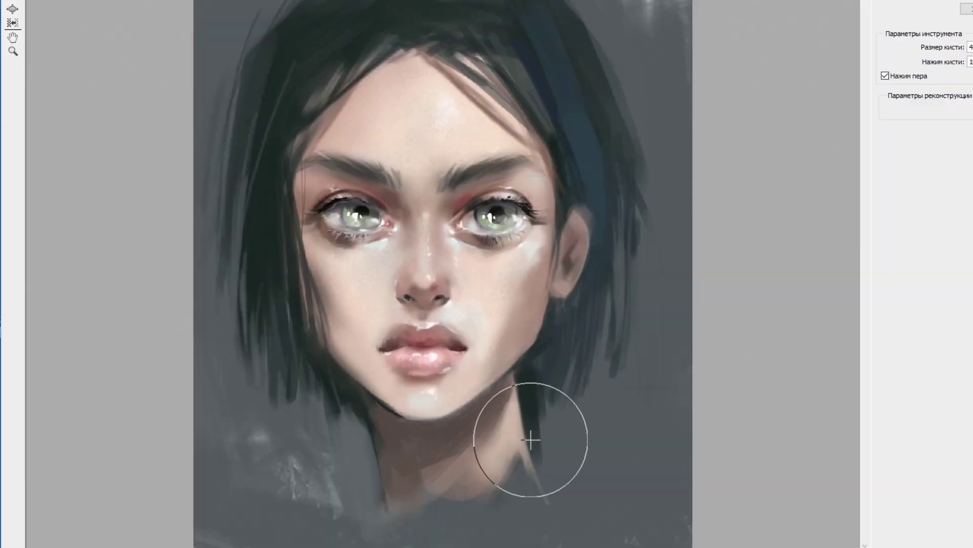
key("Return")
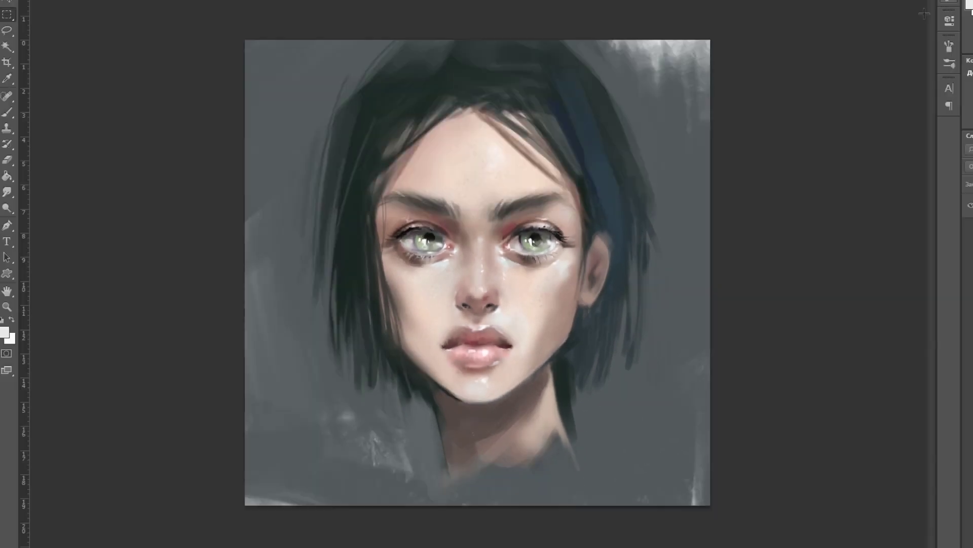
right_click(399, 100)
- Paint textured dark strokes along the left hair edge
key("Return")
left_click_drag(350, 91, 337, 213)
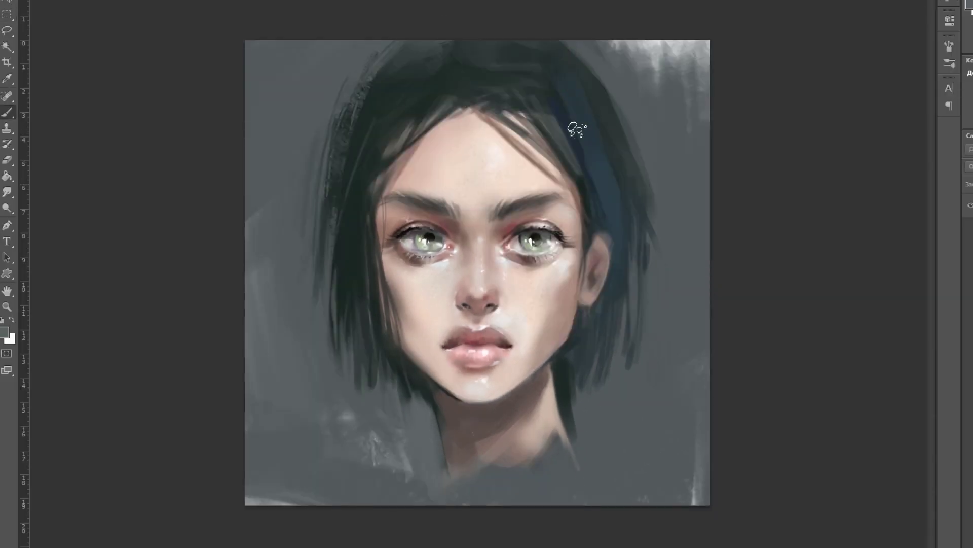
right_click(490, 357)
key("Return")
- Sample pink and deeper crimson tones from the lips for the cheek blush
left_click(491, 355, "alt")
right_click(478, 352, "alt+shift")
right_click(494, 351)
key("Return")
left_click(496, 346, "alt")
- With a grainy textured brush, darken the lower-left and upper background and the neck shadow
left_click(431, 386, "alt")
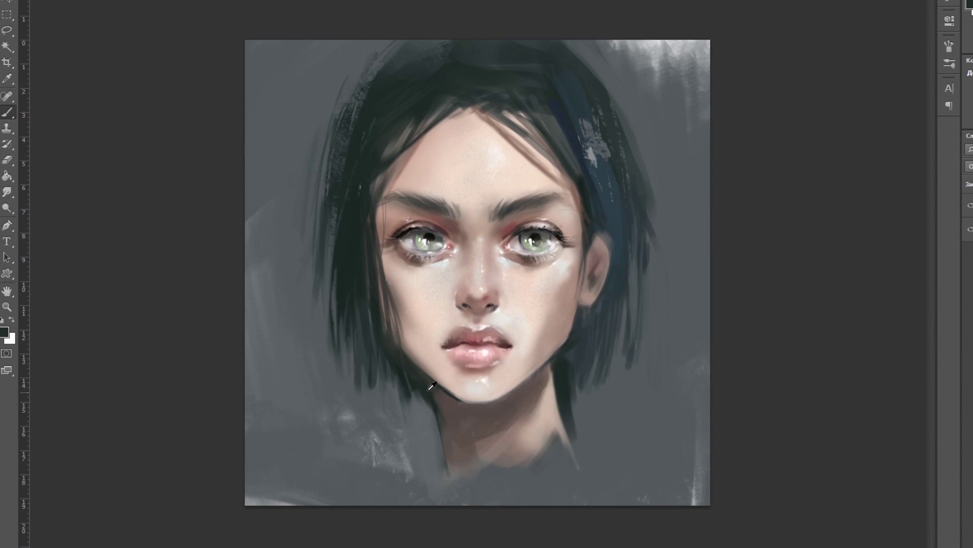
left_click_drag(273, 355, 365, 512)
right_click(685, 208)
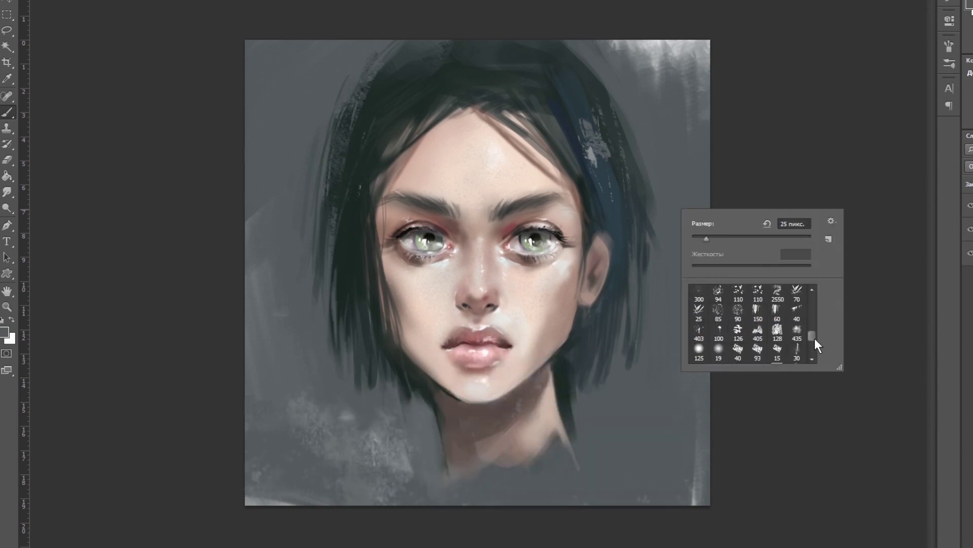
double_click(810, 335)
left_click_drag(700, 60, 587, 2)
left_click_drag(609, 456, 463, 429)
- Sample a light face colour and size the brush for refining the chin
right_click(621, 390)
right_click(650, 311)
left_click(565, 274, "alt")
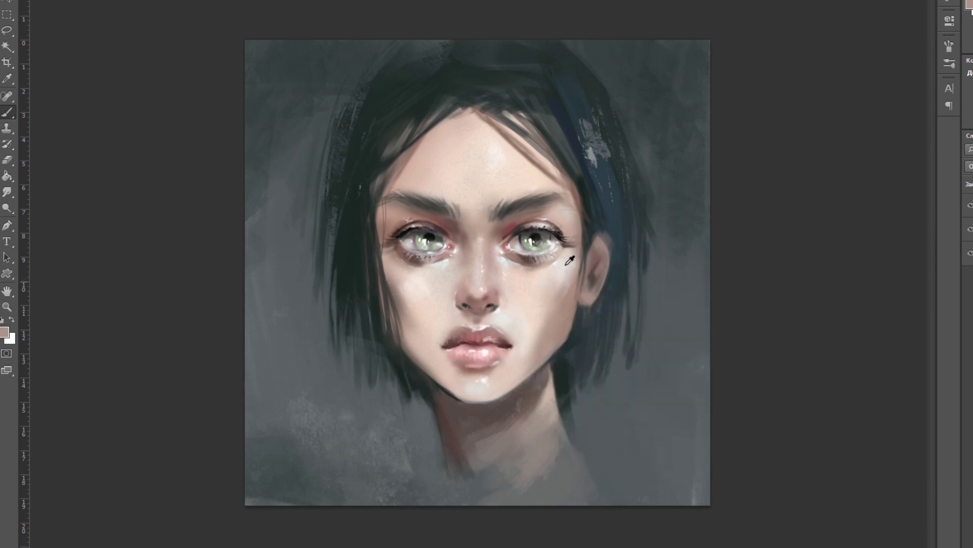
right_click(608, 324, "alt+shift")
right_click(541, 284)
key("Escape")
- Sample the dark hair colour and a light skin pink, resizing the brush for each
left_click(616, 239, "alt")
right_click(617, 243)
key("Escape")
right_click(585, 234)
key("Escape")
left_click(582, 236, "alt")
right_click(632, 228)
key("Escape")
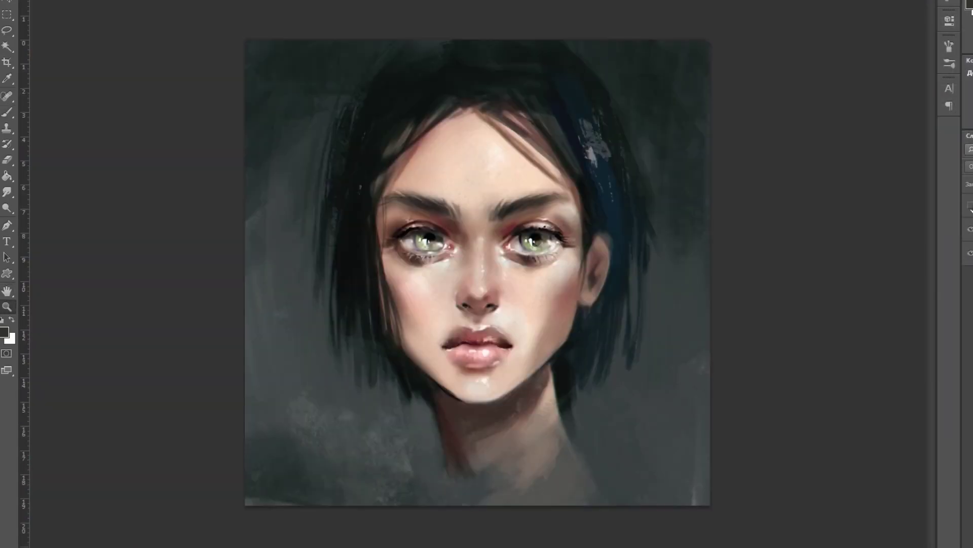
- Set up a small brush for signing NJ 2018 in the lower-right corner
right_click(273, 351)
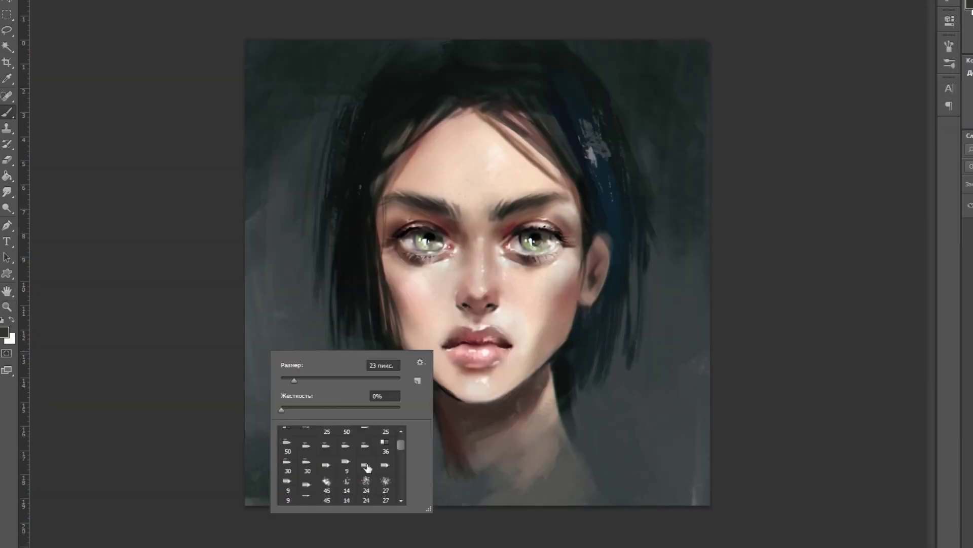
right_click(501, 263)
right_click(681, 410)
key("Return")
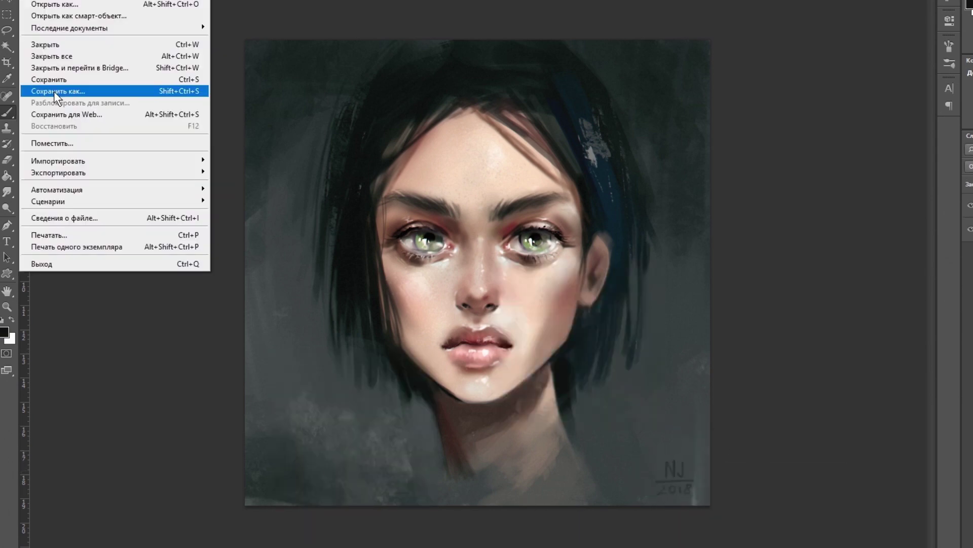